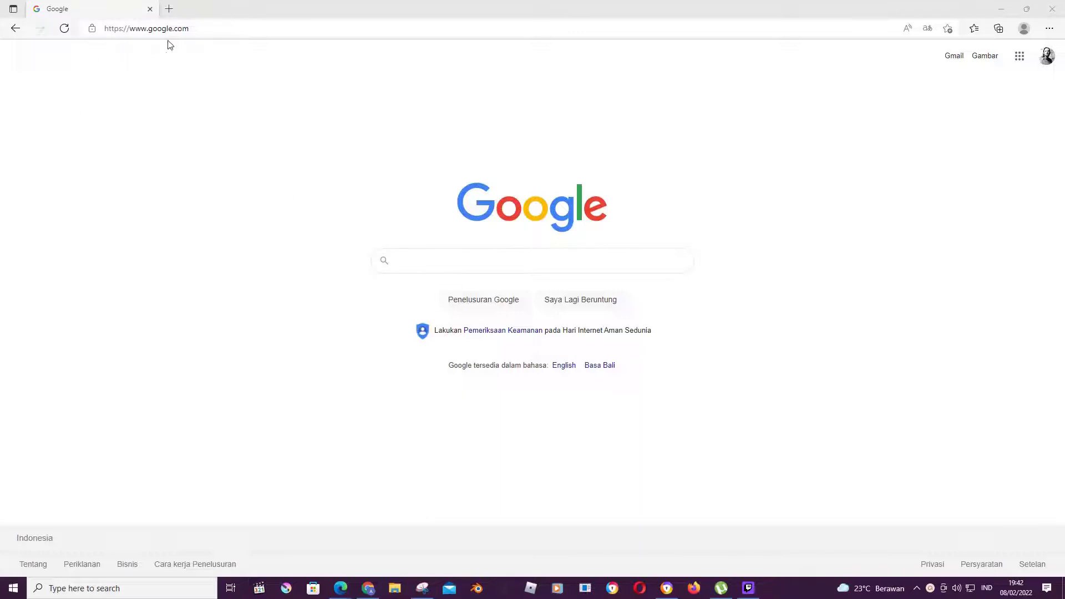
Enter twitter.com in the address bar to load Twitter's welcome page
{"action": "left_click", "coordinate": [193, 28]}
{"action": "type", "text": "twitter.com"}
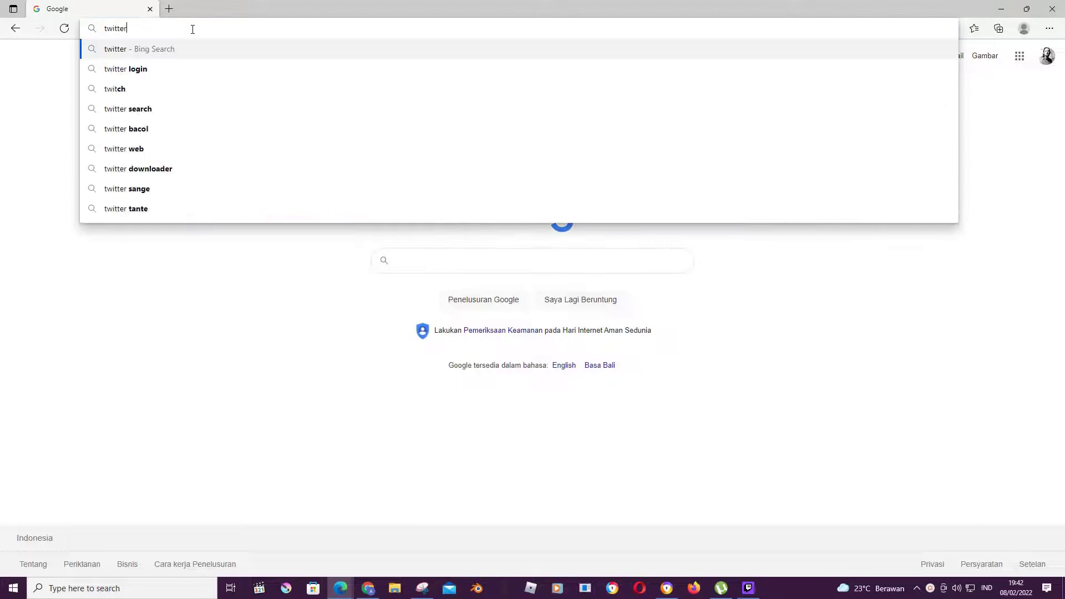
{"action": "key", "text": "Return"}
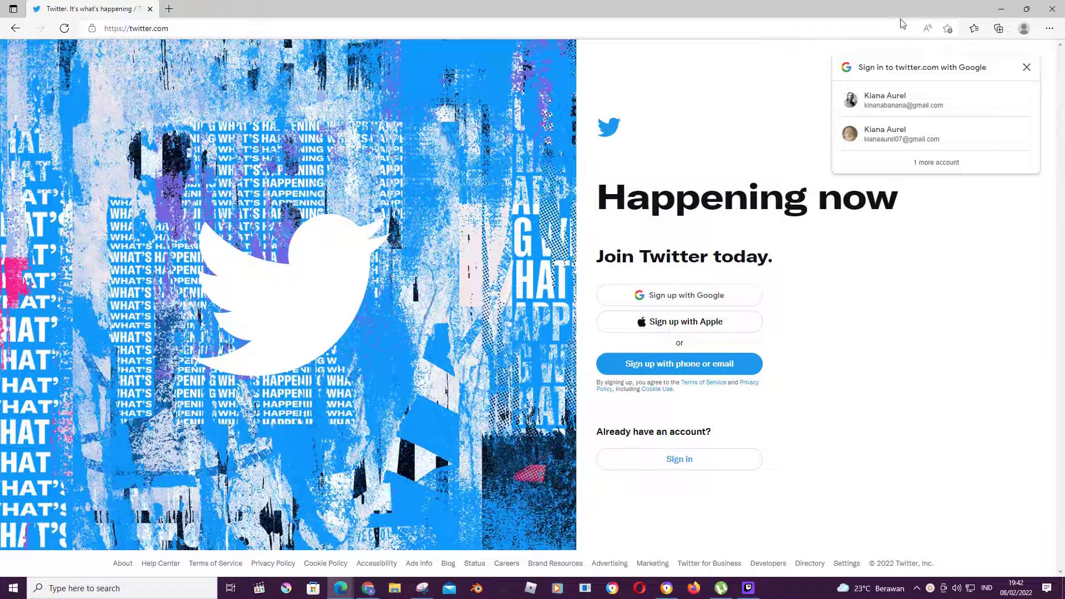
Dismiss the Google sign-in prompt and edit the address to twitter.com/drewtalks2
{"action": "left_click", "coordinate": [1027, 67]}
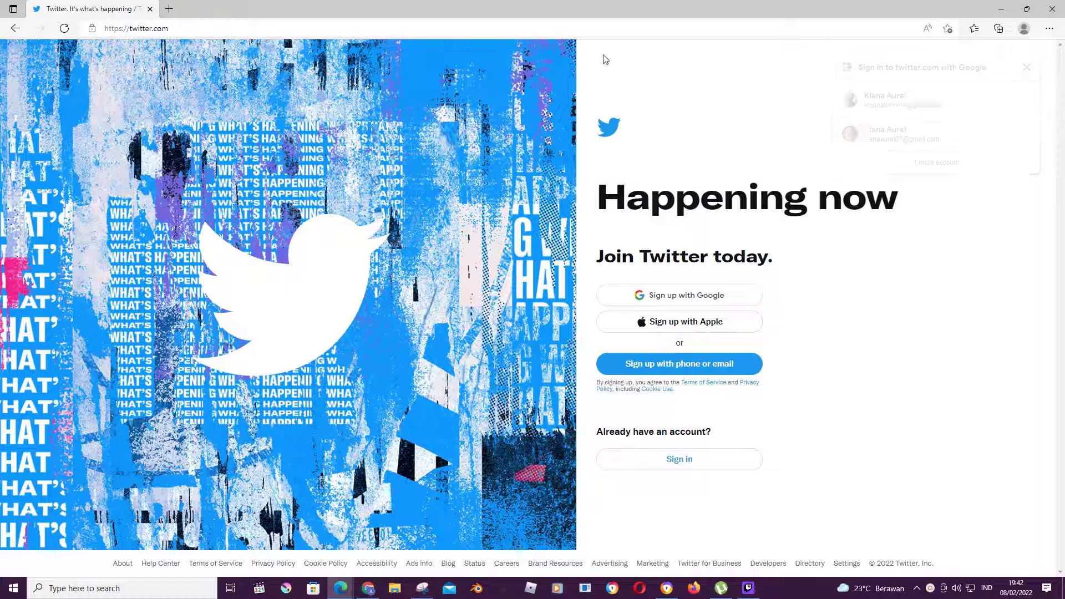
{"action": "left_click", "coordinate": [567, 28]}
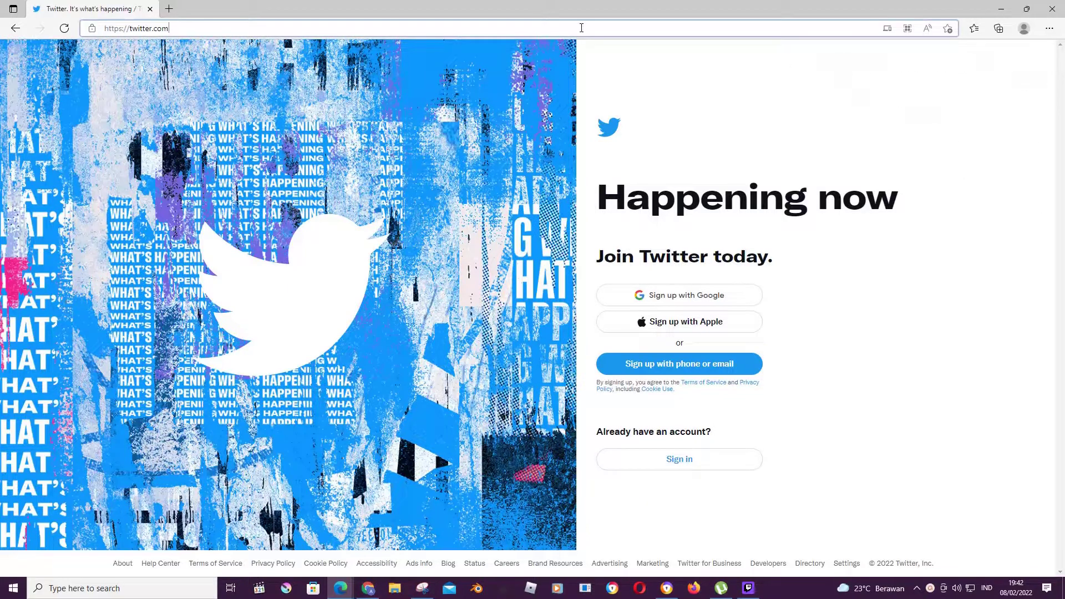
{"action": "type", "text": "/"}
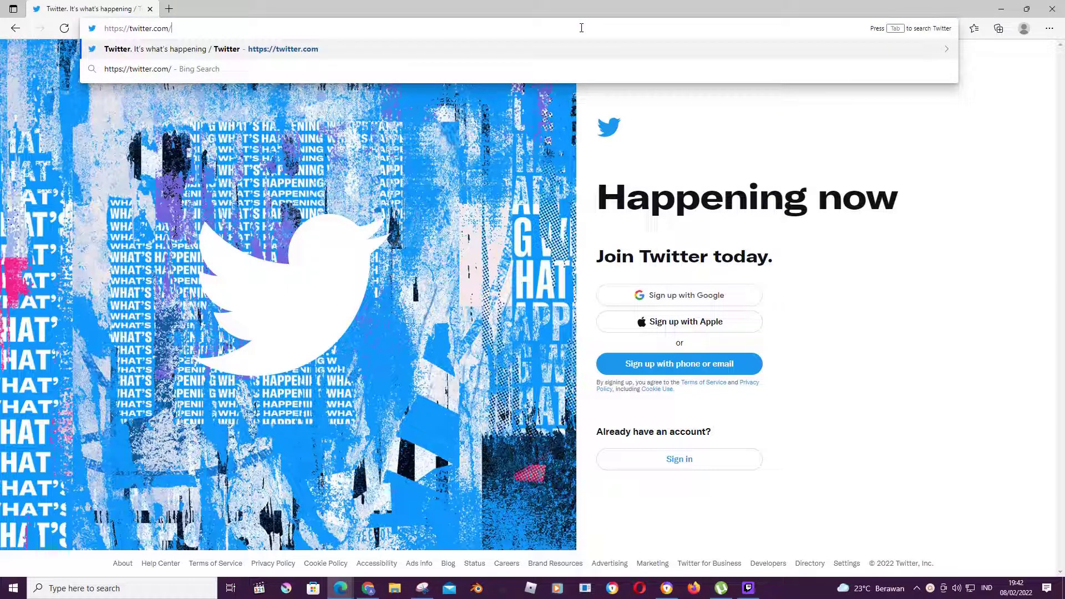
{"action": "key", "text": "BackSpace"}
{"action": "type", "text": "/drewtalks"}
{"action": "type", "text": "2me"}
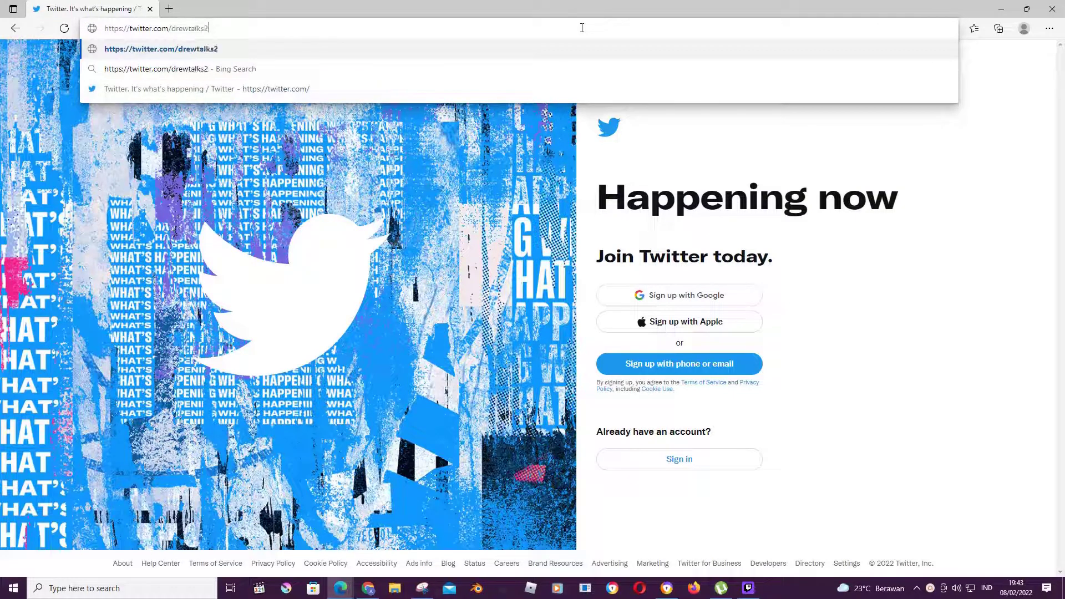
{"action": "key", "text": "Return"}
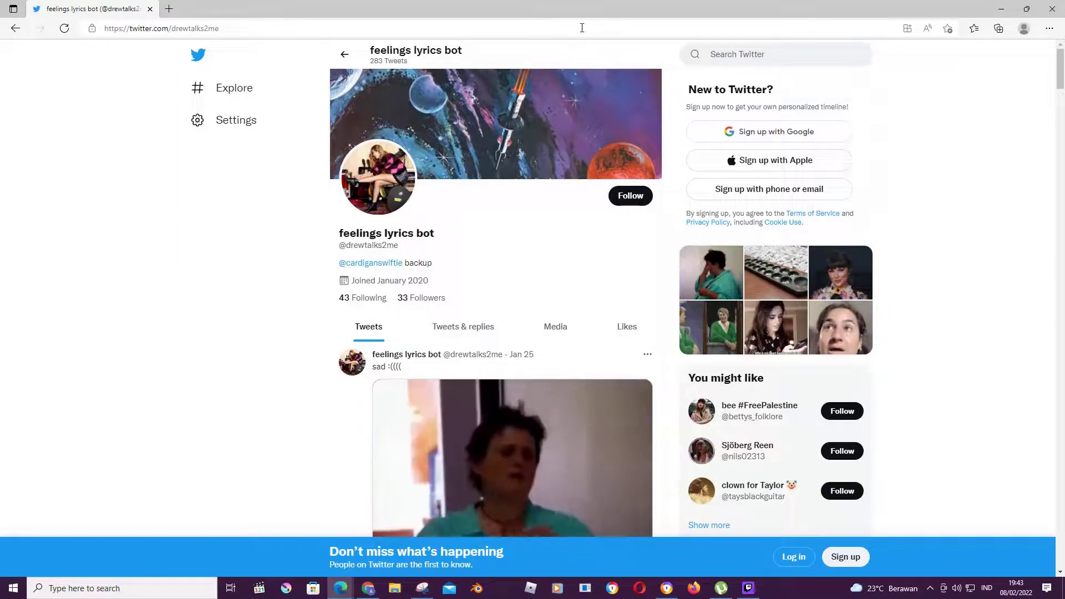
{"action": "scroll", "coordinate": [573, 122], "scroll_direction": "down", "scroll_amount": 5}
{"action": "scroll", "coordinate": [583, 237], "scroll_direction": "down", "scroll_amount": 2}
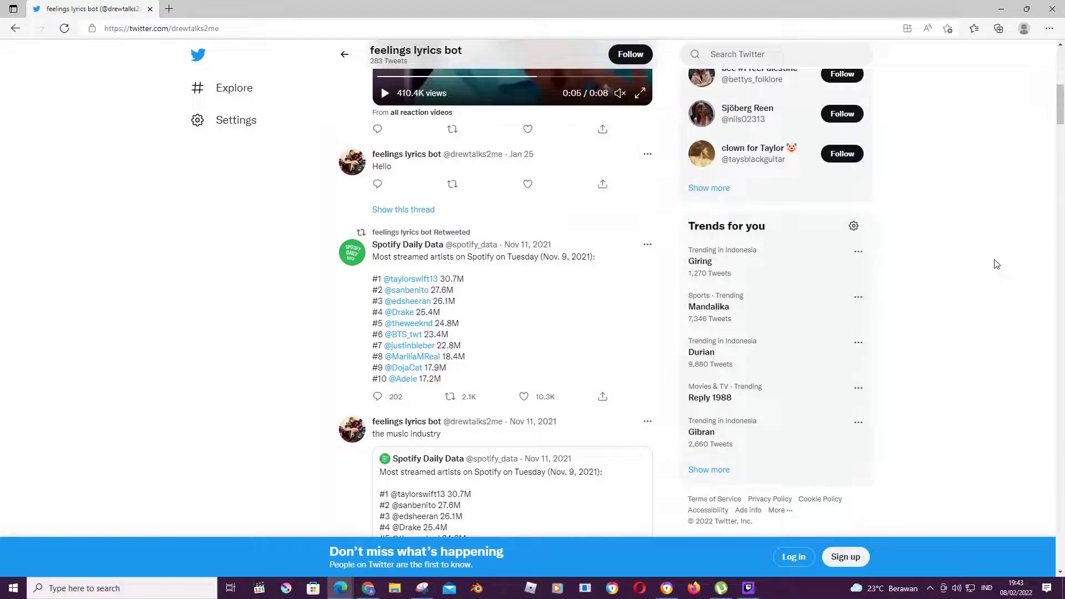
{"action": "scroll", "coordinate": [996, 265], "scroll_direction": "up", "scroll_amount": 3}
{"action": "scroll", "coordinate": [996, 265], "scroll_direction": "up", "scroll_amount": 3}
{"action": "scroll", "coordinate": [997, 265], "scroll_direction": "up", "scroll_amount": 3}
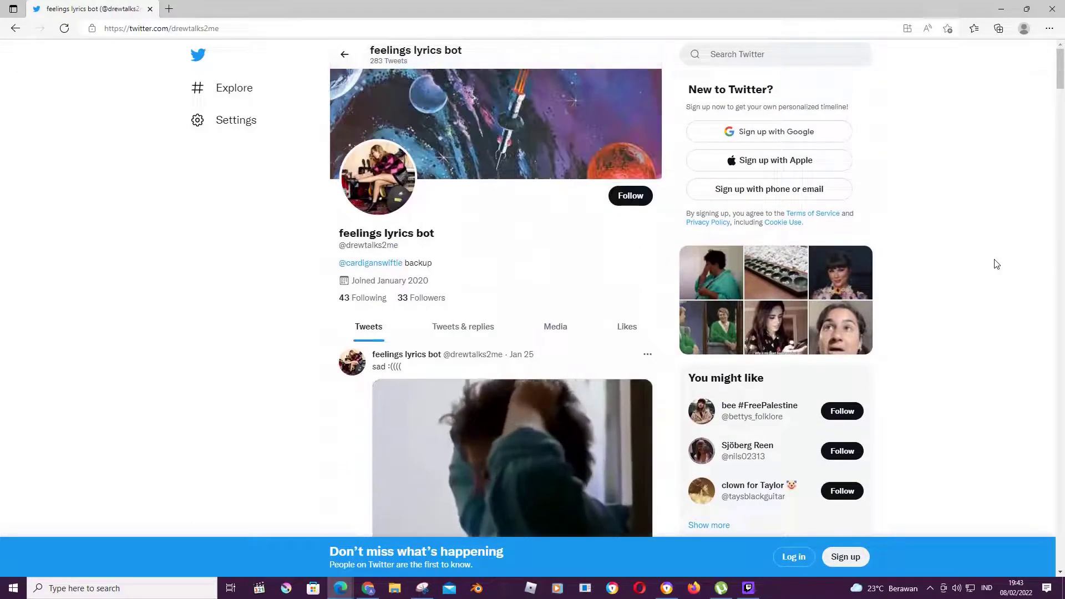